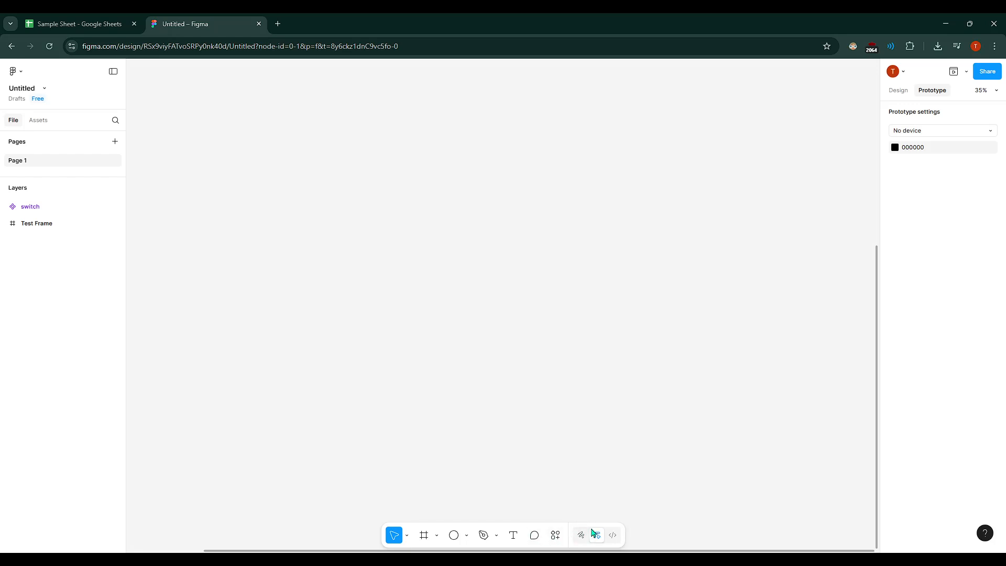
Step: Bring up the quick actions search to find the html.to.design plugin
{"action": "left_click", "coordinate": [556, 537]}
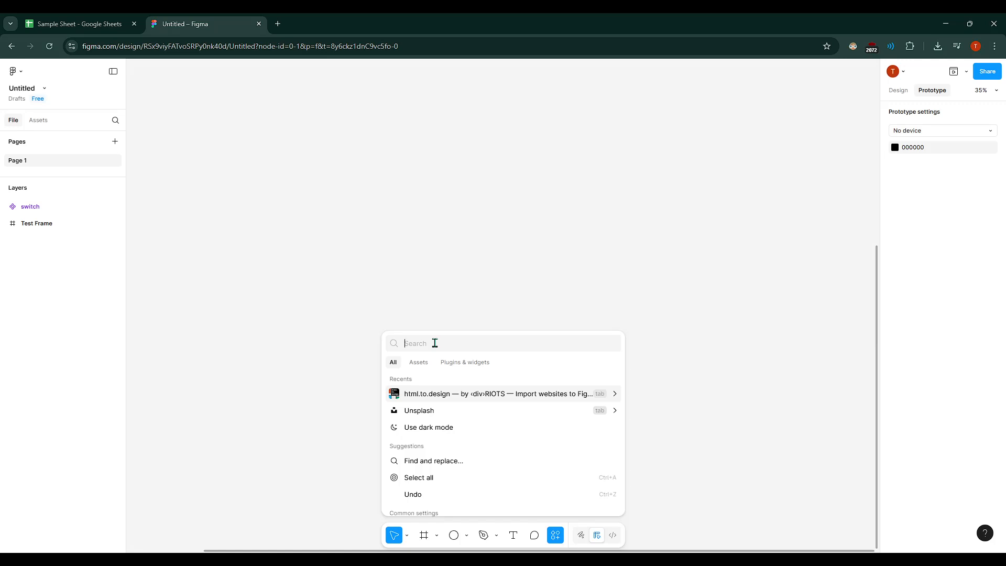
{"action": "type", "text": "h"}
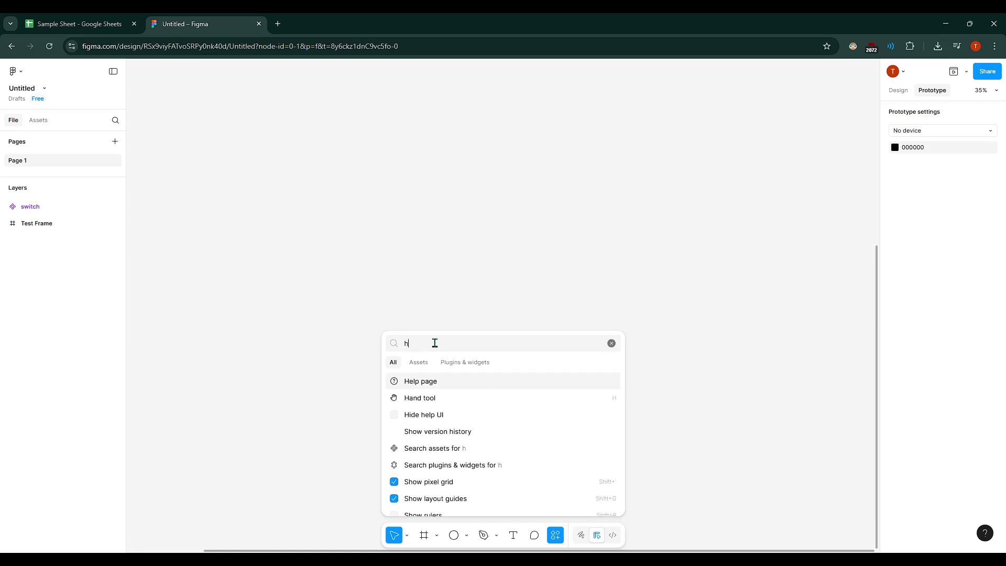
{"action": "type", "text": "tml.to.design"}
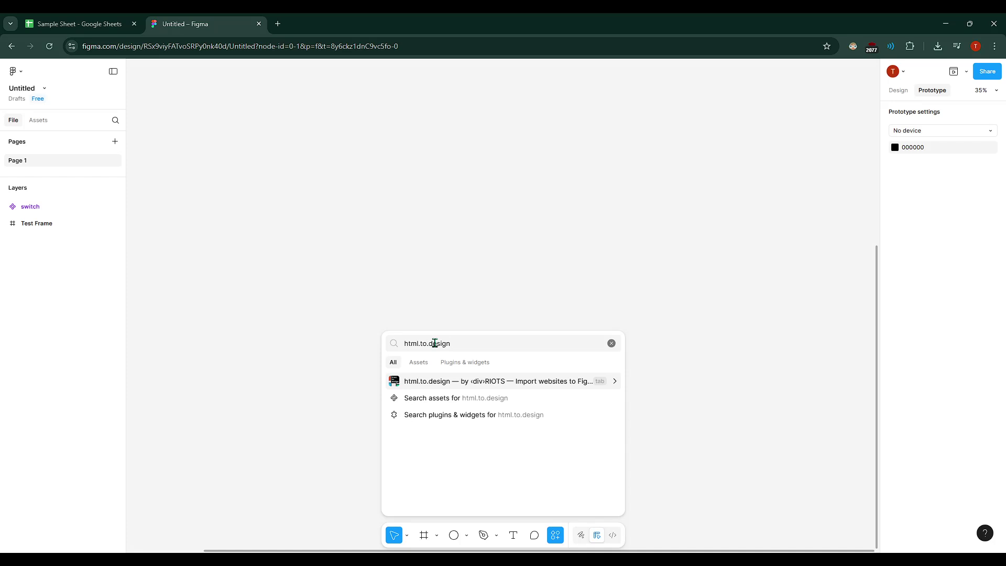
{"action": "key", "text": "Return"}
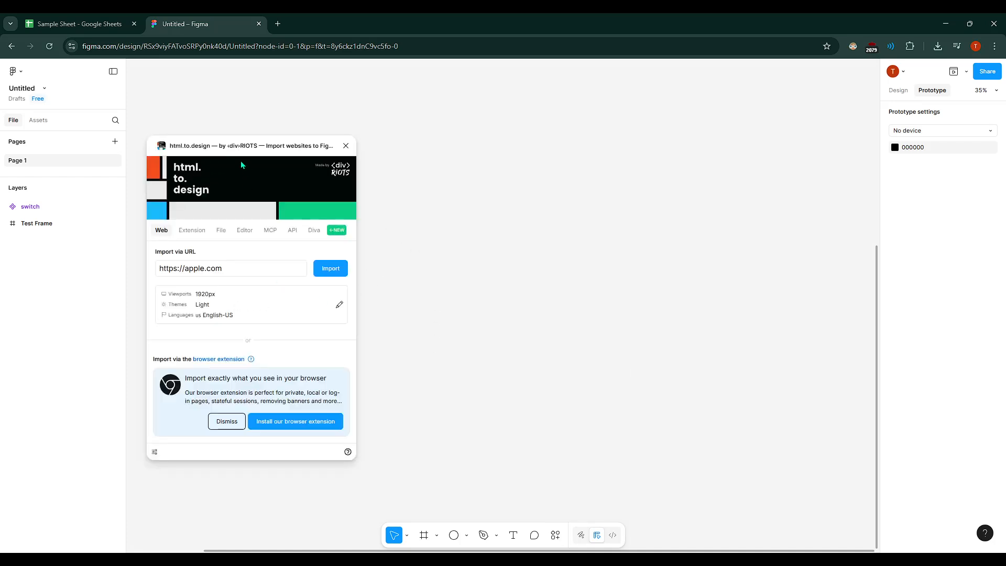
{"action": "mouse_move", "coordinate": [217, 147]}
{"action": "left_mouse_down"}
{"action": "mouse_move", "coordinate": [256, 149]}
{"action": "mouse_move", "coordinate": [243, 138]}
{"action": "left_mouse_up"}
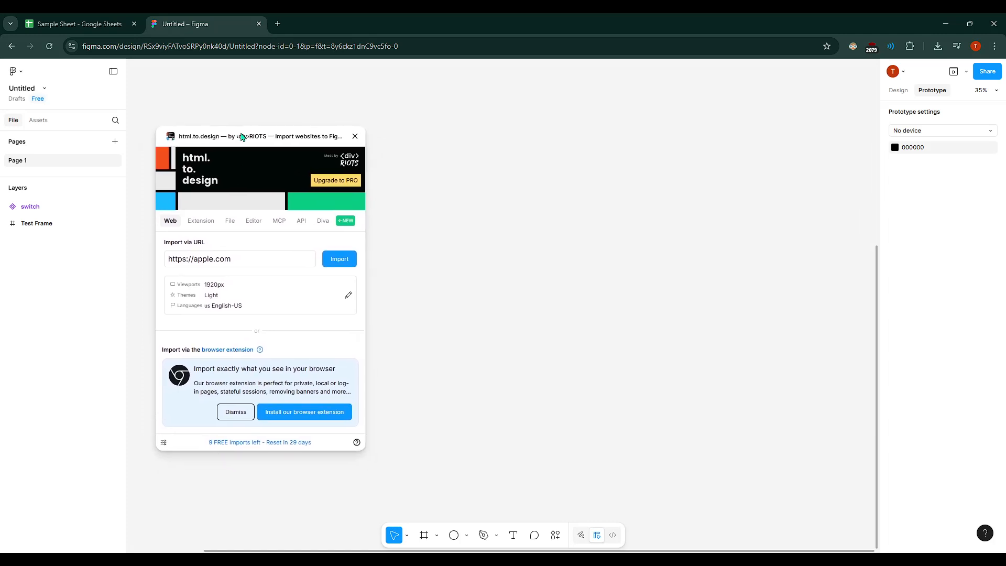
{"action": "left_click", "coordinate": [249, 260]}
{"action": "left_click_drag", "start_coordinate": [253, 140], "coordinate": [230, 145]}
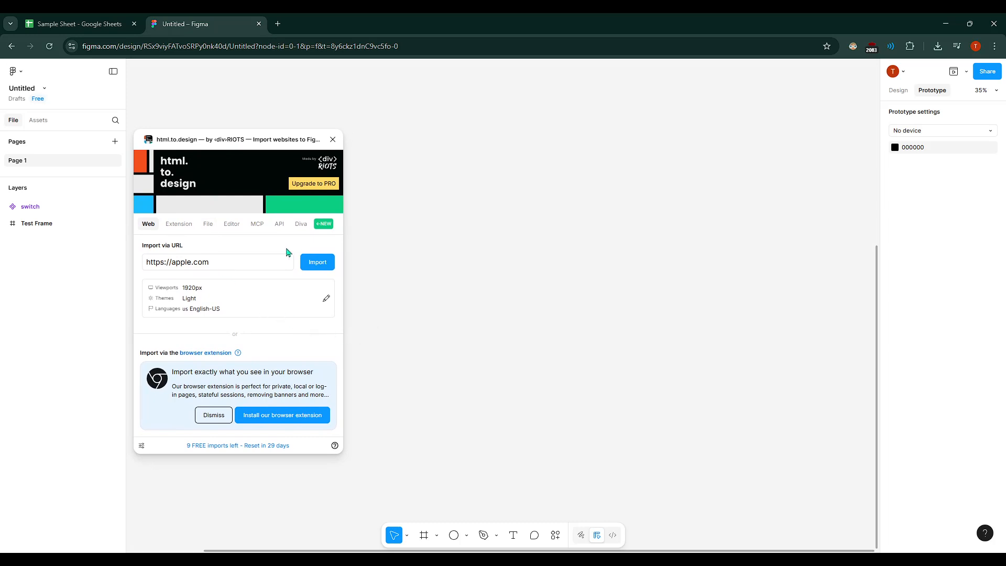
{"action": "left_click", "coordinate": [219, 266]}
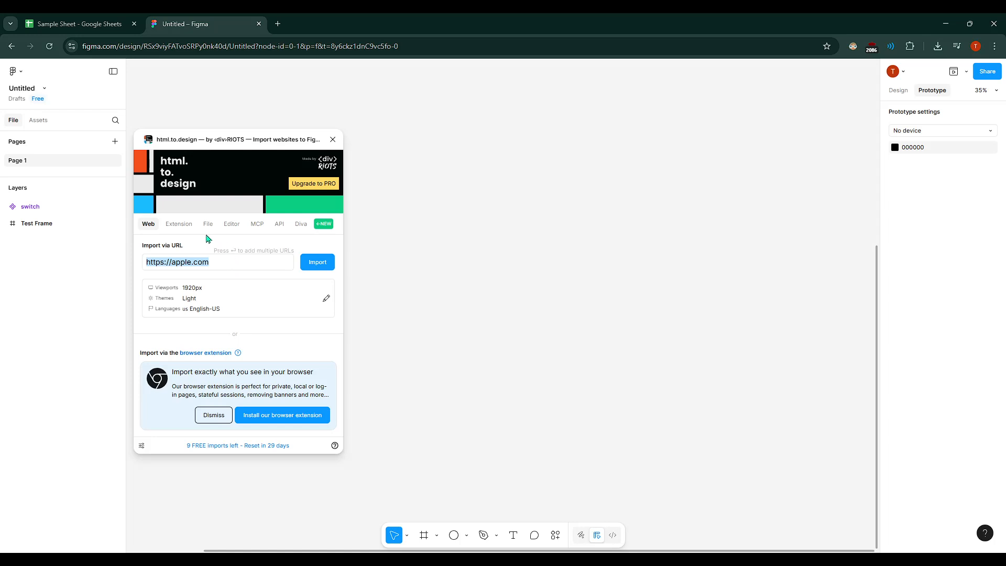
{"action": "left_click", "coordinate": [211, 266]}
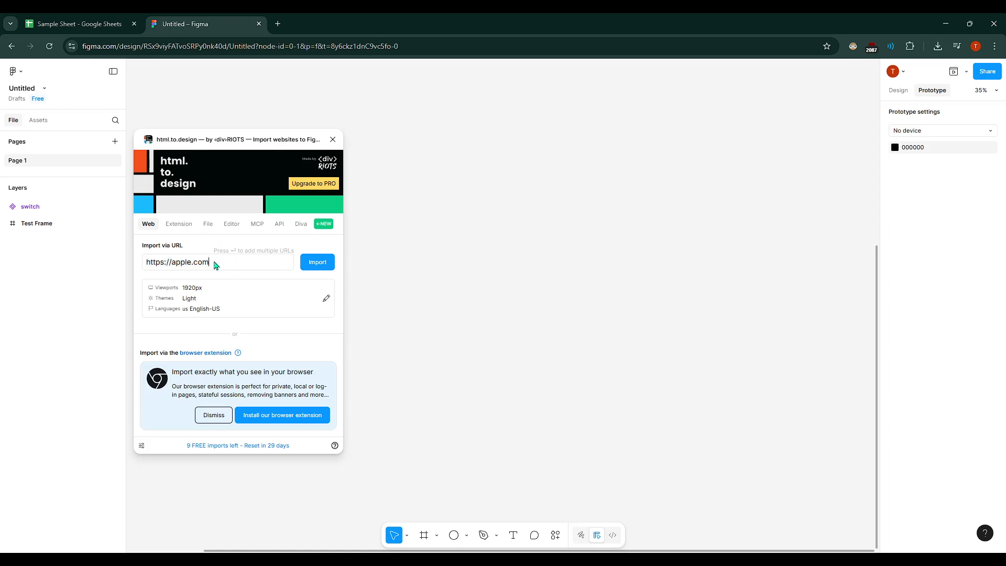
{"action": "left_click_drag", "start_coordinate": [211, 264], "coordinate": [148, 264]}
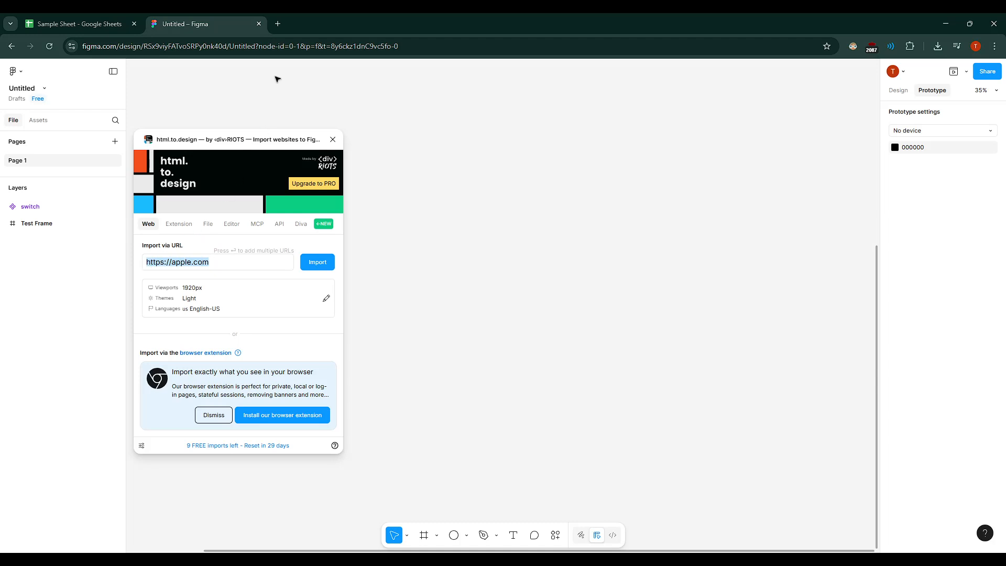
{"action": "left_click", "coordinate": [210, 268]}
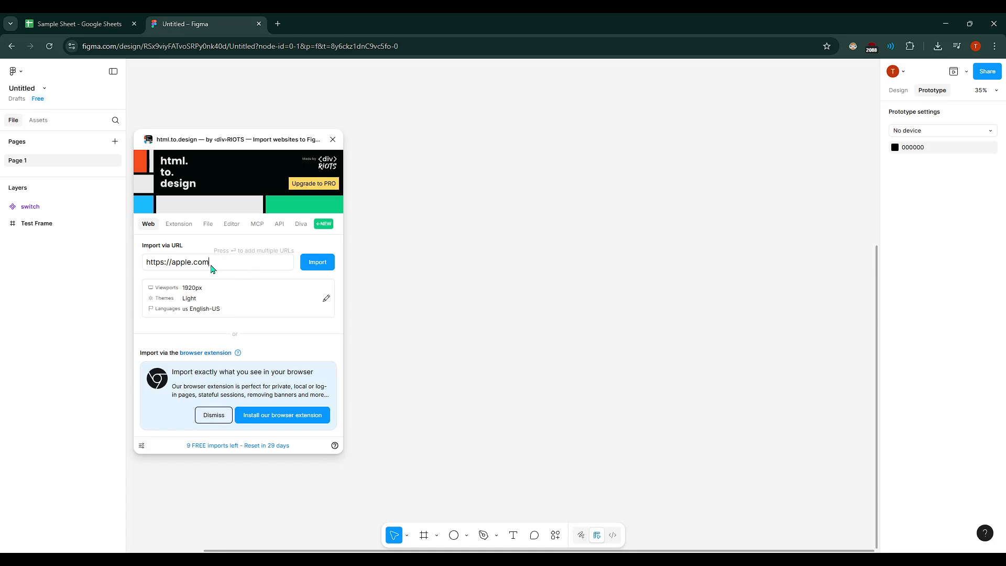
Step: Import apple.com as a 1920px light frame and move the plugin window off it
{"action": "left_click", "coordinate": [318, 262]}
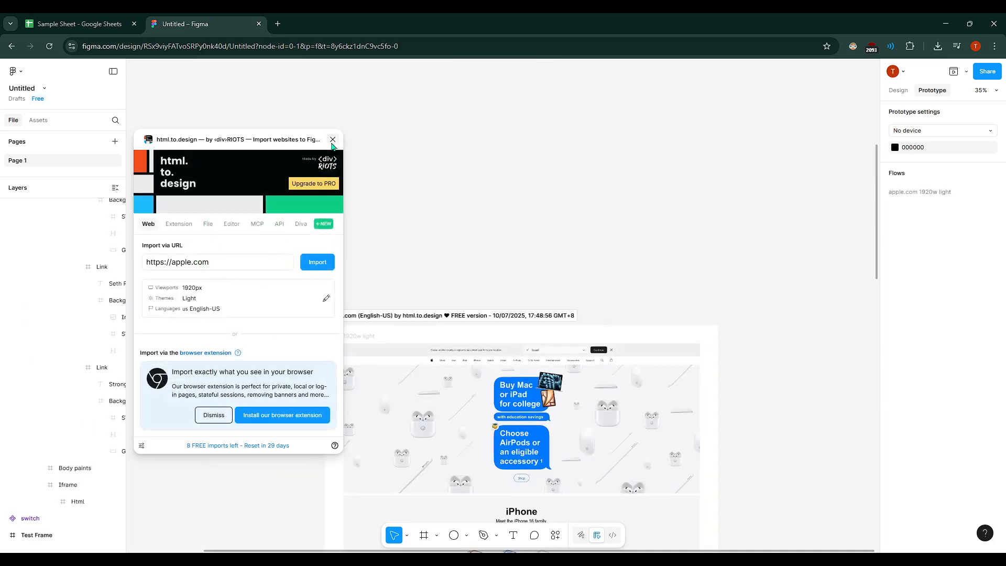
{"action": "left_click_drag", "start_coordinate": [294, 146], "coordinate": [199, 147]}
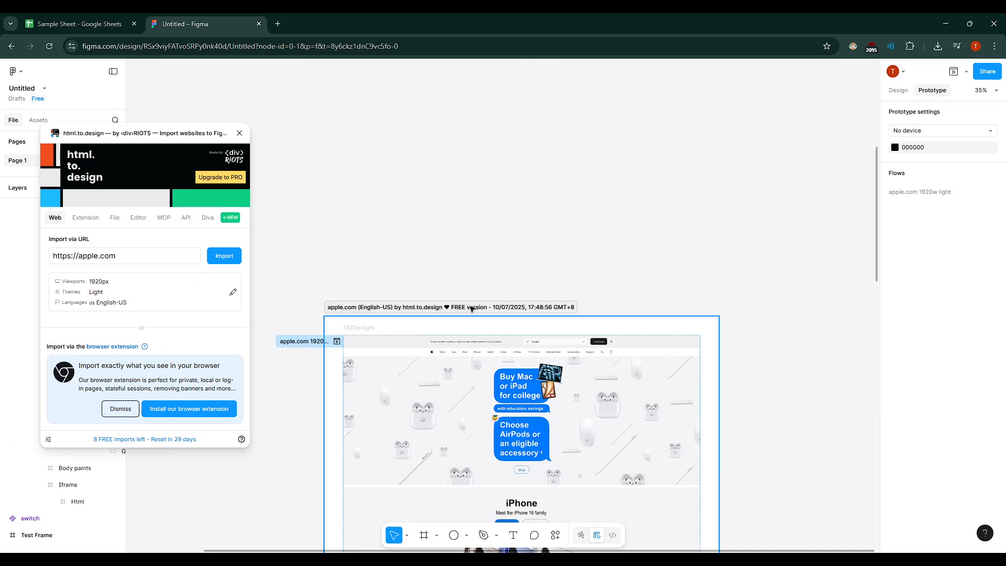
{"action": "scroll", "coordinate": [456, 291], "scroll_direction": "down", "scroll_amount": 5}
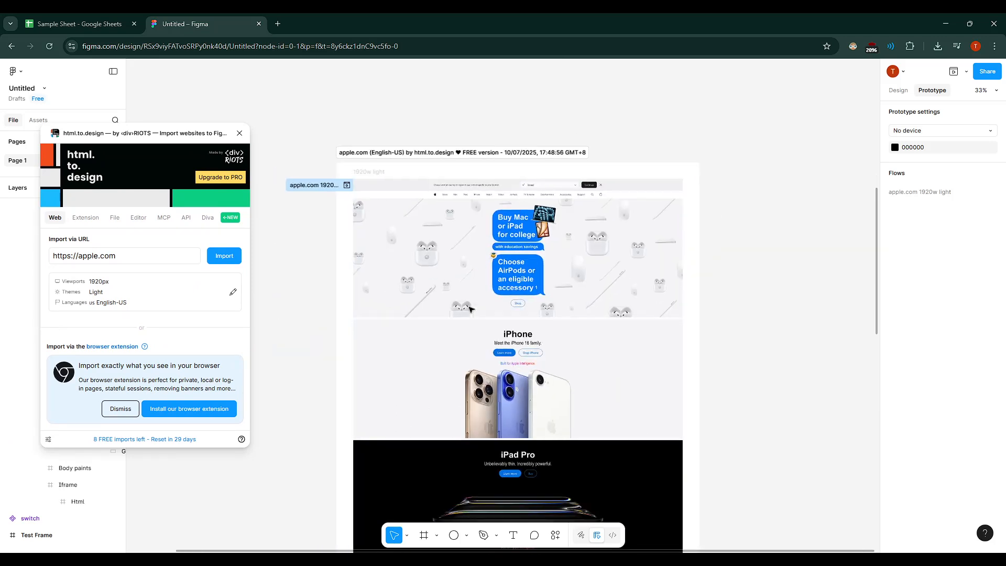
{"action": "scroll", "coordinate": [471, 309], "scroll_direction": "up", "scroll_amount": 5, "text": "ctrl"}
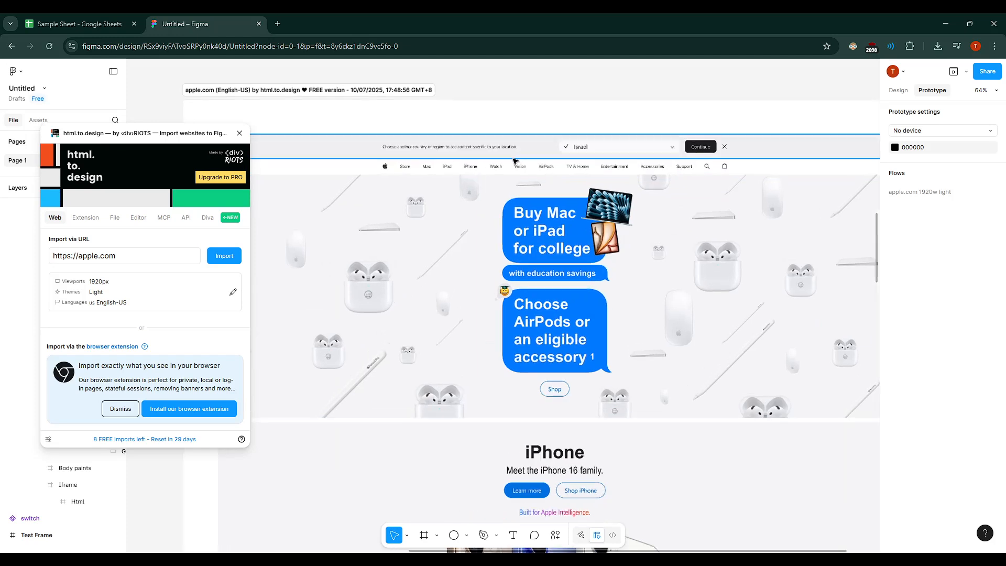
{"action": "scroll", "coordinate": [484, 227], "scroll_direction": "up", "scroll_amount": 5, "text": "ctrl"}
{"action": "scroll", "coordinate": [490, 149], "scroll_direction": "down", "scroll_amount": 5, "text": "ctrl"}
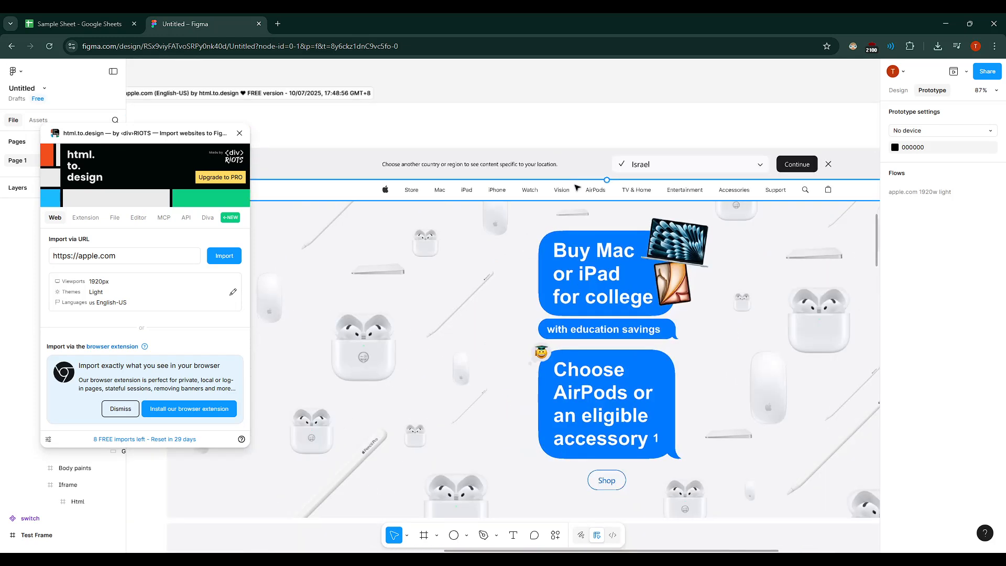
{"action": "scroll", "coordinate": [551, 197], "scroll_direction": "down", "scroll_amount": 5, "text": "ctrl"}
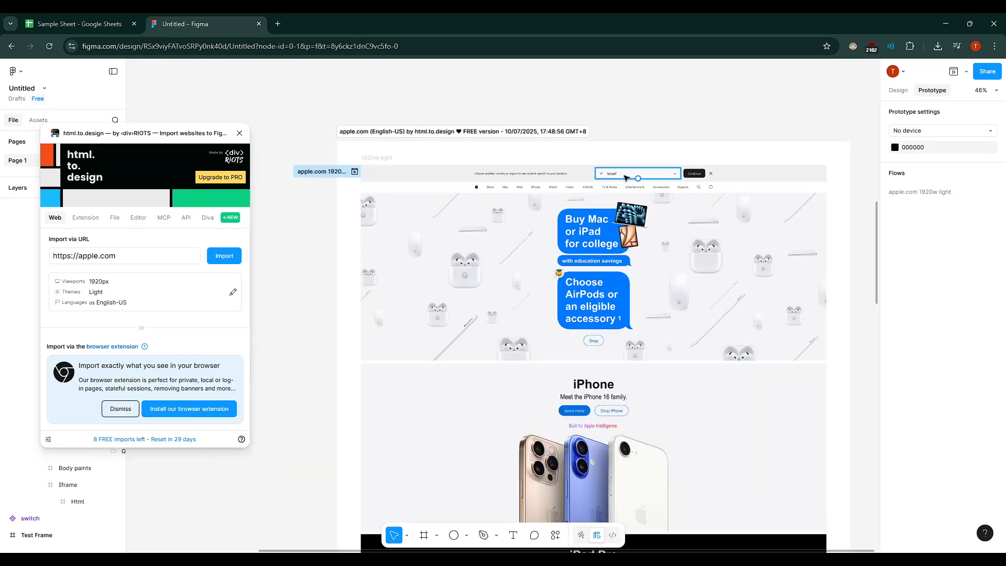
{"action": "scroll", "coordinate": [629, 177], "scroll_direction": "up", "scroll_amount": 5, "text": "ctrl"}
{"action": "scroll", "coordinate": [652, 176], "scroll_direction": "up", "scroll_amount": 3, "text": "ctrl"}
{"action": "left_click", "coordinate": [652, 176]}
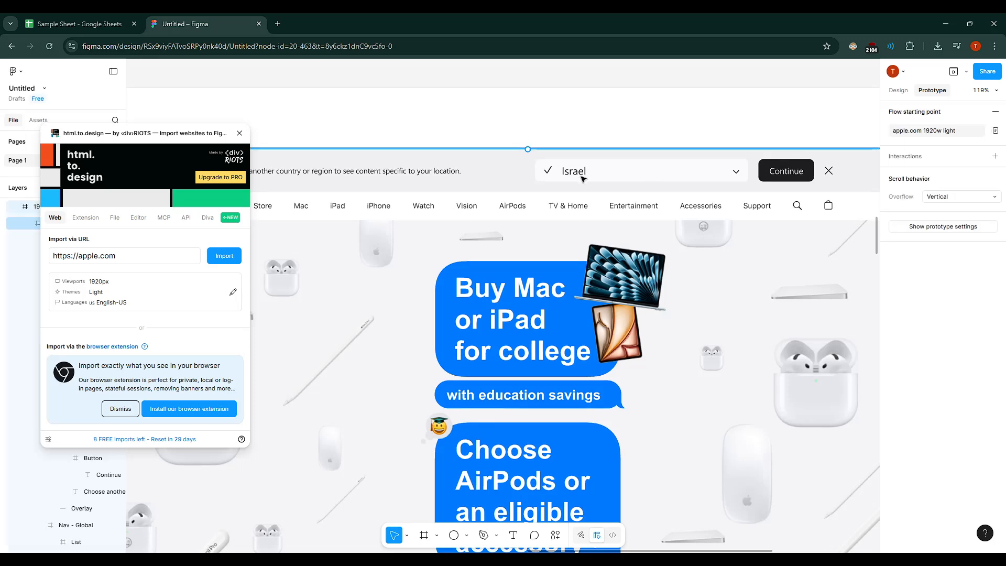
{"action": "scroll", "coordinate": [606, 191], "scroll_direction": "down", "scroll_amount": 4, "text": "ctrl"}
{"action": "scroll", "coordinate": [605, 190], "scroll_direction": "down", "scroll_amount": 4, "text": "ctrl"}
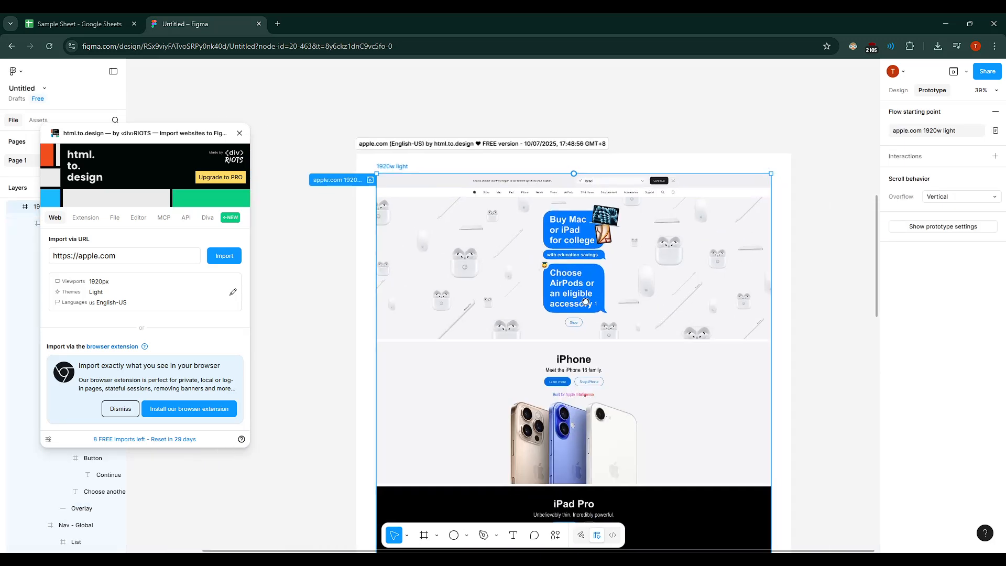
{"action": "scroll", "coordinate": [566, 189], "scroll_direction": "down", "scroll_amount": 5}
{"action": "scroll", "coordinate": [553, 193], "scroll_direction": "down", "scroll_amount": 5}
{"action": "scroll", "coordinate": [553, 193], "scroll_direction": "down", "scroll_amount": 4}
{"action": "scroll", "coordinate": [553, 196], "scroll_direction": "down", "scroll_amount": 4}
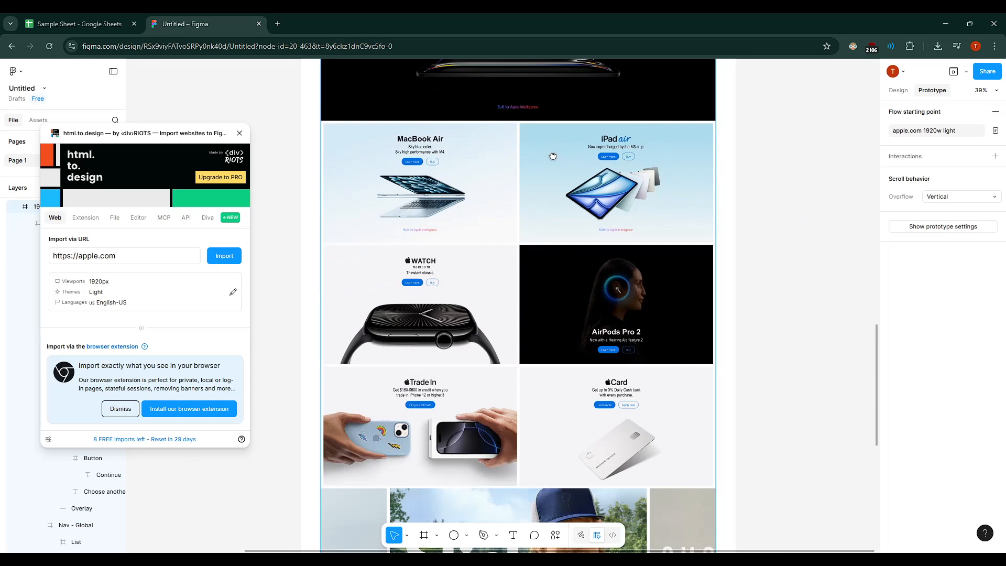
{"action": "scroll", "coordinate": [555, 204], "scroll_direction": "down", "scroll_amount": 3}
{"action": "scroll", "coordinate": [556, 224], "scroll_direction": "down", "scroll_amount": 5}
{"action": "scroll", "coordinate": [555, 224], "scroll_direction": "down", "scroll_amount": 4}
{"action": "scroll", "coordinate": [543, 236], "scroll_direction": "down", "scroll_amount": 2}
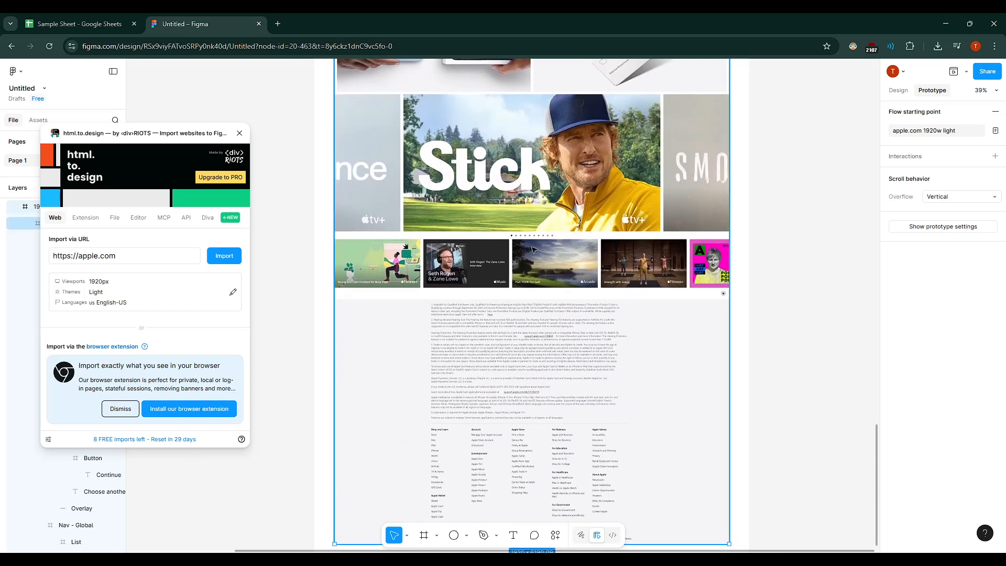
{"action": "left_click", "coordinate": [506, 180]}
{"action": "scroll", "coordinate": [529, 295], "scroll_direction": "down", "scroll_amount": 3}
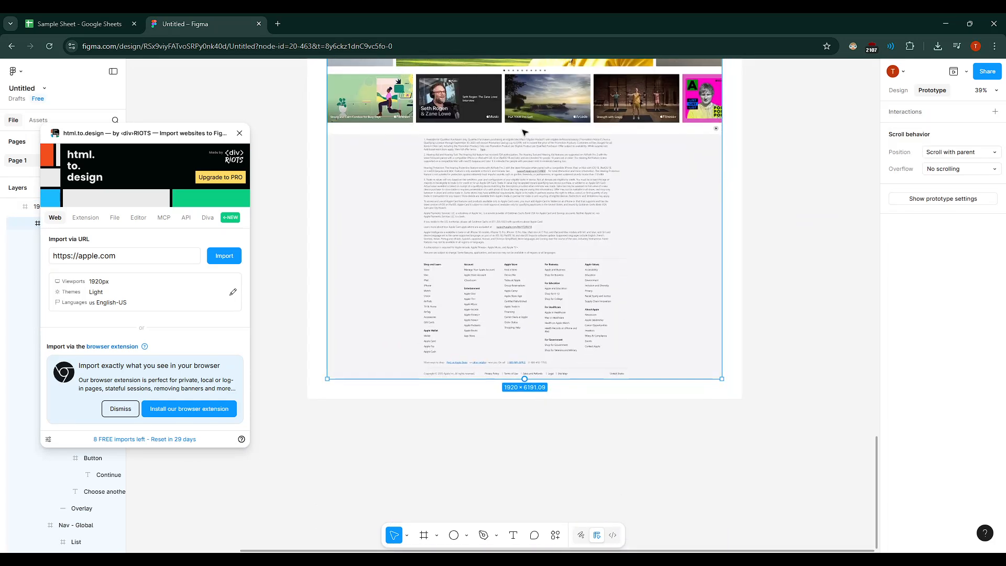
{"action": "scroll", "coordinate": [531, 268], "scroll_direction": "down", "scroll_amount": 2}
{"action": "scroll", "coordinate": [531, 188], "scroll_direction": "up", "scroll_amount": 5}
{"action": "scroll", "coordinate": [527, 469], "scroll_direction": "up", "scroll_amount": 1}
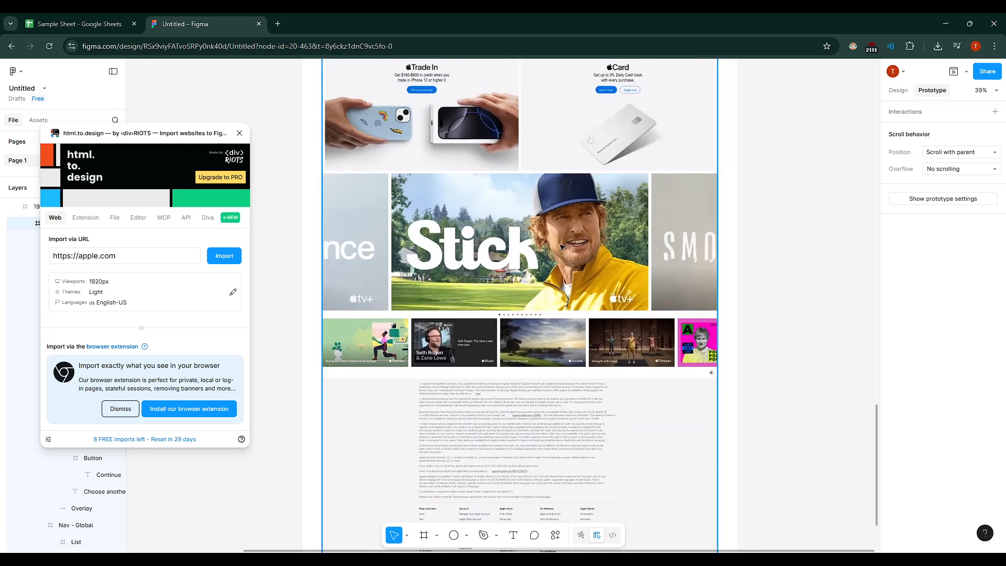
{"action": "scroll", "coordinate": [563, 249], "scroll_direction": "down", "scroll_amount": 2}
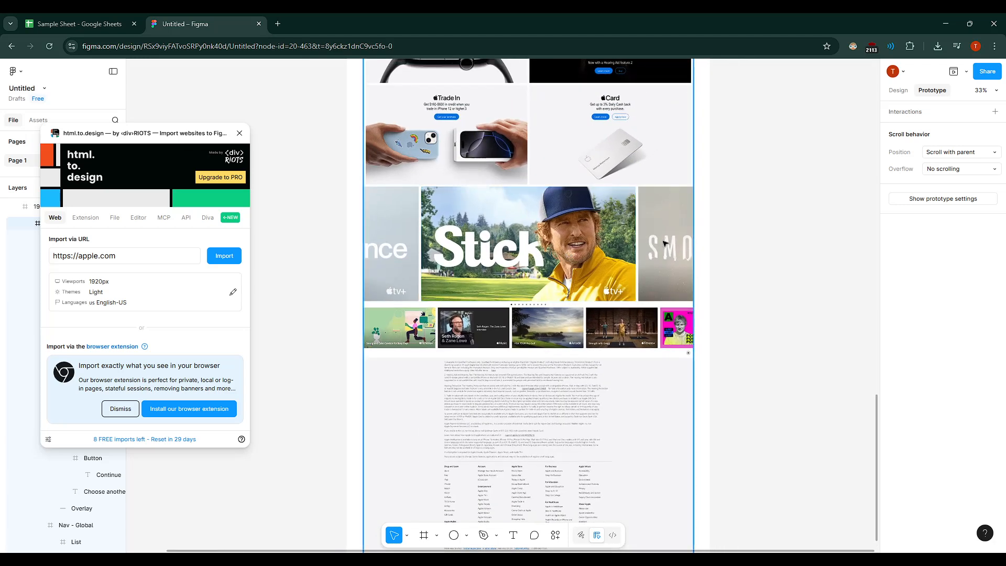
{"action": "left_click", "coordinate": [513, 220]}
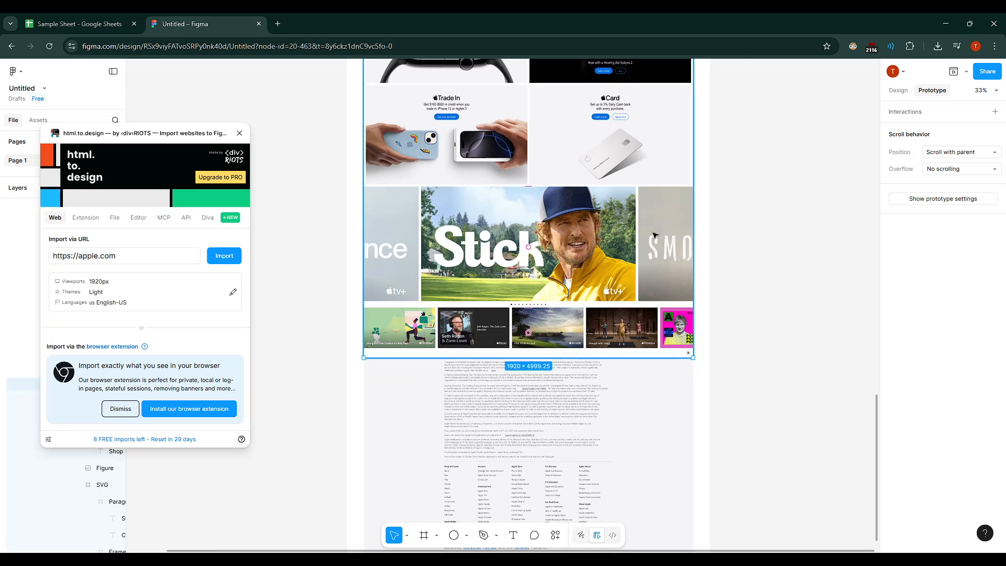
{"action": "left_click", "coordinate": [520, 405]}
{"action": "scroll", "coordinate": [521, 401], "scroll_direction": "up", "scroll_amount": 3}
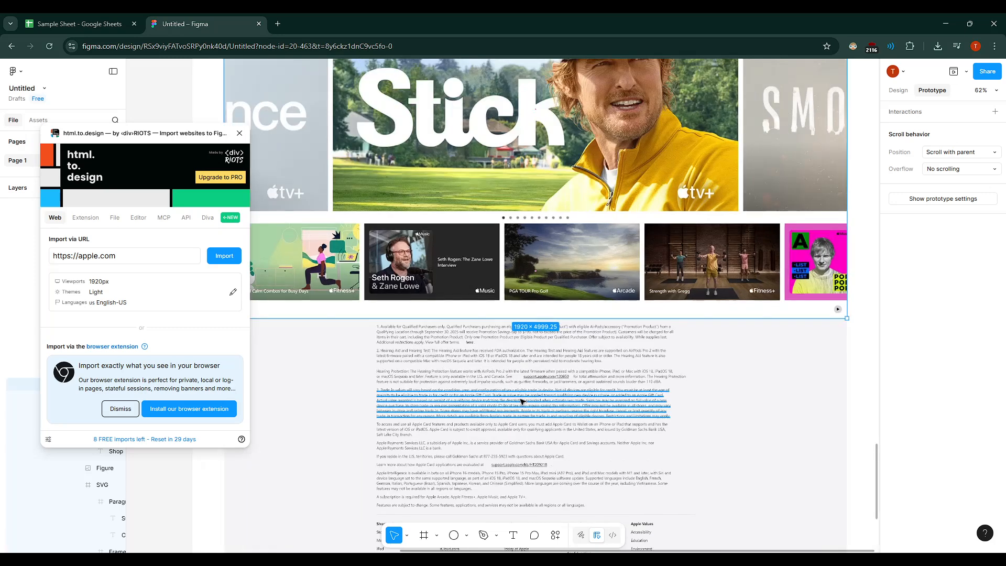
{"action": "scroll", "coordinate": [521, 401], "scroll_direction": "up", "scroll_amount": 2}
{"action": "scroll", "coordinate": [520, 401], "scroll_direction": "up", "scroll_amount": 3}
{"action": "scroll", "coordinate": [520, 401], "scroll_direction": "down", "scroll_amount": 5}
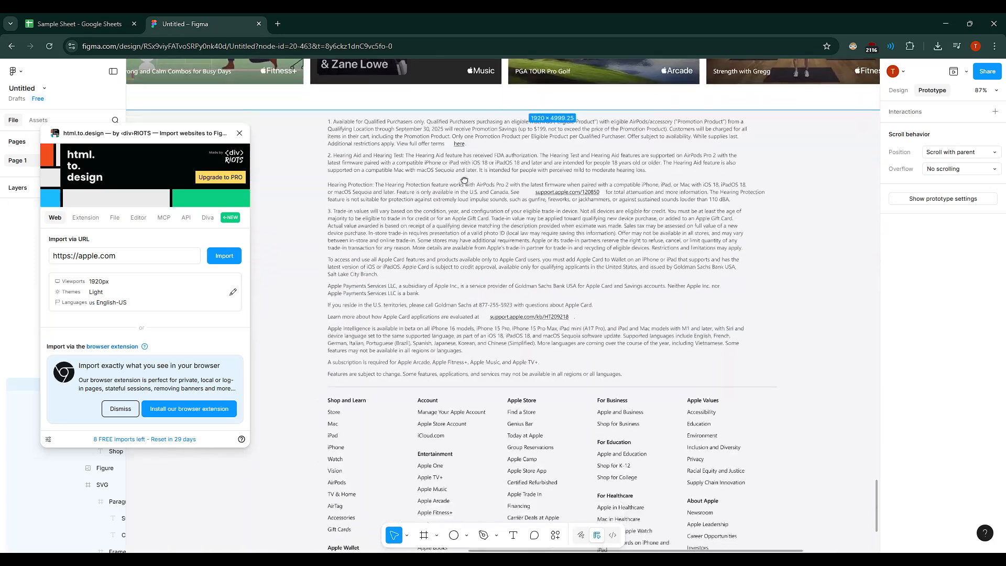
{"action": "scroll", "coordinate": [455, 359], "scroll_direction": "down", "scroll_amount": 5}
{"action": "scroll", "coordinate": [473, 205], "scroll_direction": "down", "scroll_amount": 3}
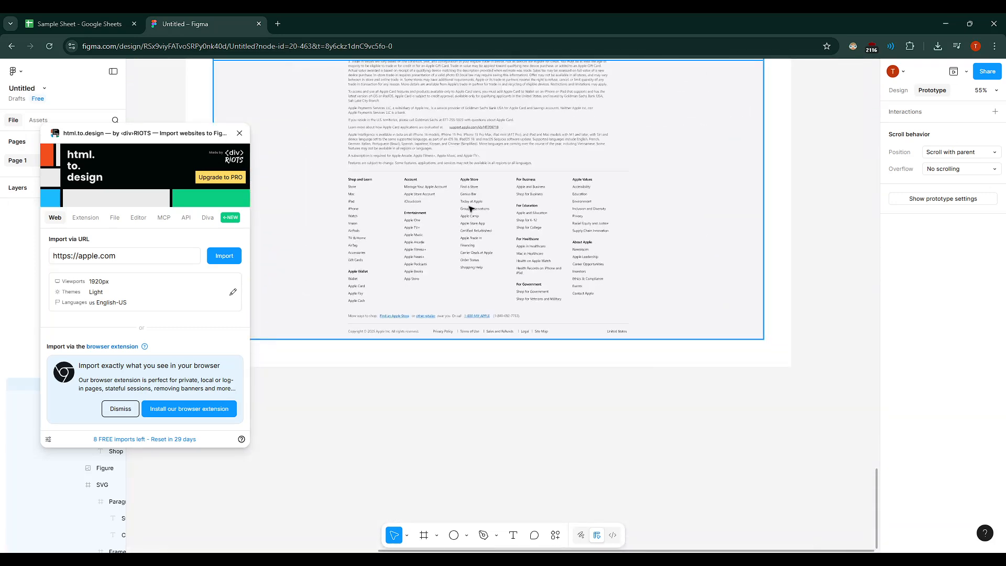
{"action": "left_click", "coordinate": [498, 152]}
{"action": "scroll", "coordinate": [512, 169], "scroll_direction": "down", "scroll_amount": 2}
{"action": "scroll", "coordinate": [511, 169], "scroll_direction": "up", "scroll_amount": 8}
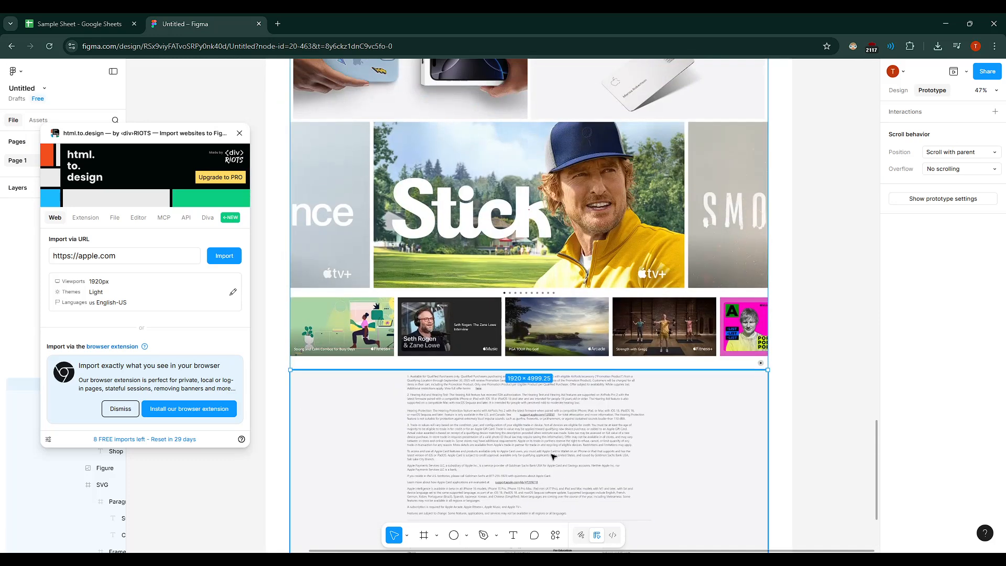
{"action": "scroll", "coordinate": [551, 412], "scroll_direction": "up", "scroll_amount": 3}
{"action": "scroll", "coordinate": [551, 413], "scroll_direction": "up", "scroll_amount": 5}
{"action": "scroll", "coordinate": [551, 393], "scroll_direction": "up", "scroll_amount": 5}
{"action": "scroll", "coordinate": [566, 315], "scroll_direction": "up", "scroll_amount": 4}
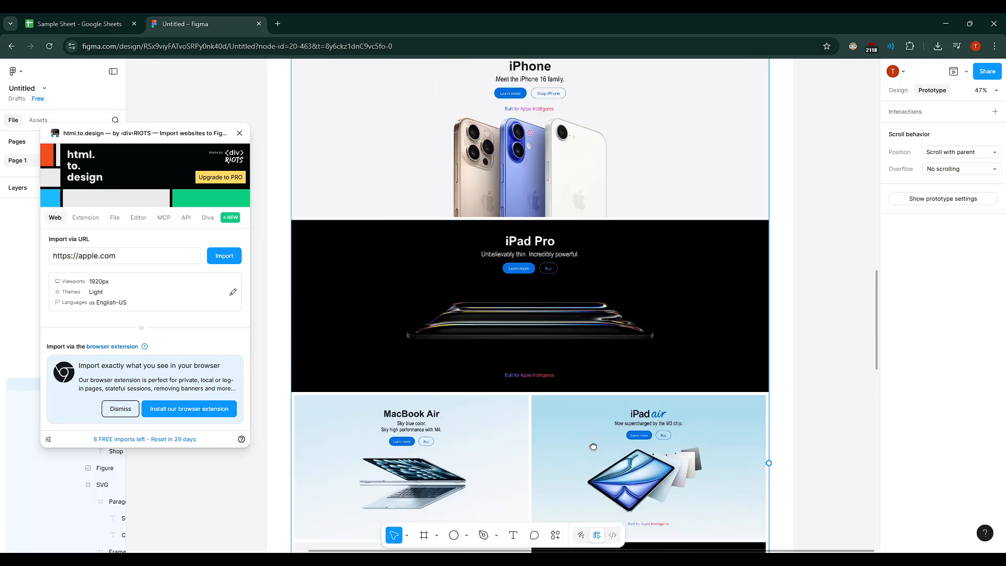
{"action": "scroll", "coordinate": [582, 236], "scroll_direction": "up", "scroll_amount": 3}
{"action": "scroll", "coordinate": [582, 213], "scroll_direction": "up", "scroll_amount": 5}
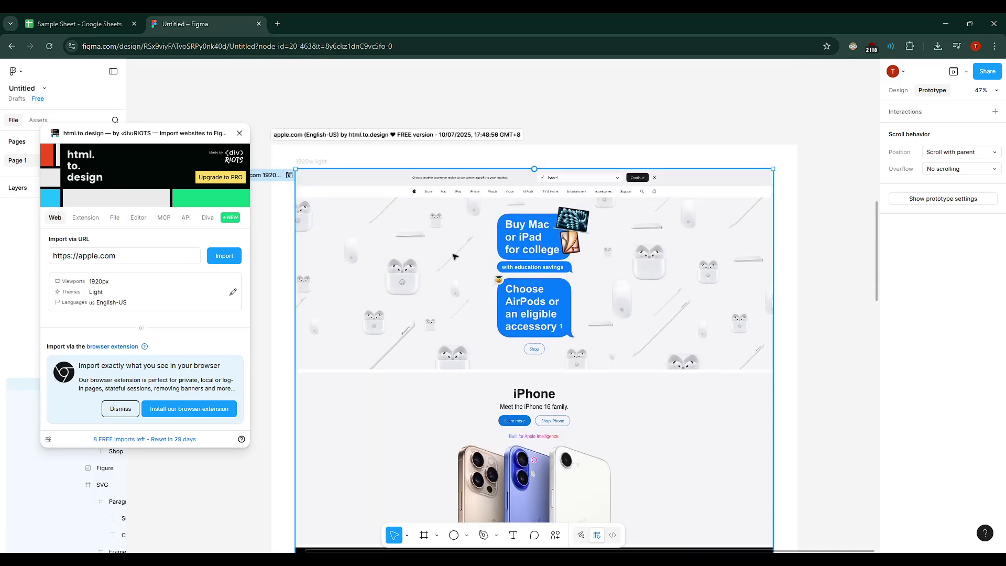
Step: Open the live apple.com in a new Chrome tab, then return to the Figma file
{"action": "left_click", "coordinate": [279, 24]}
{"action": "type", "text": "apple"}
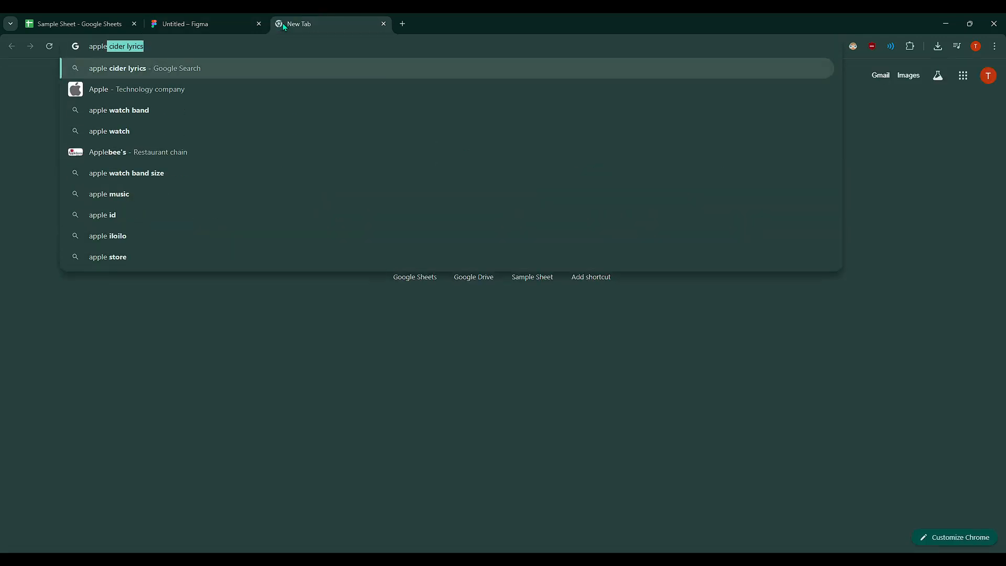
{"action": "type", "text": ".com"}
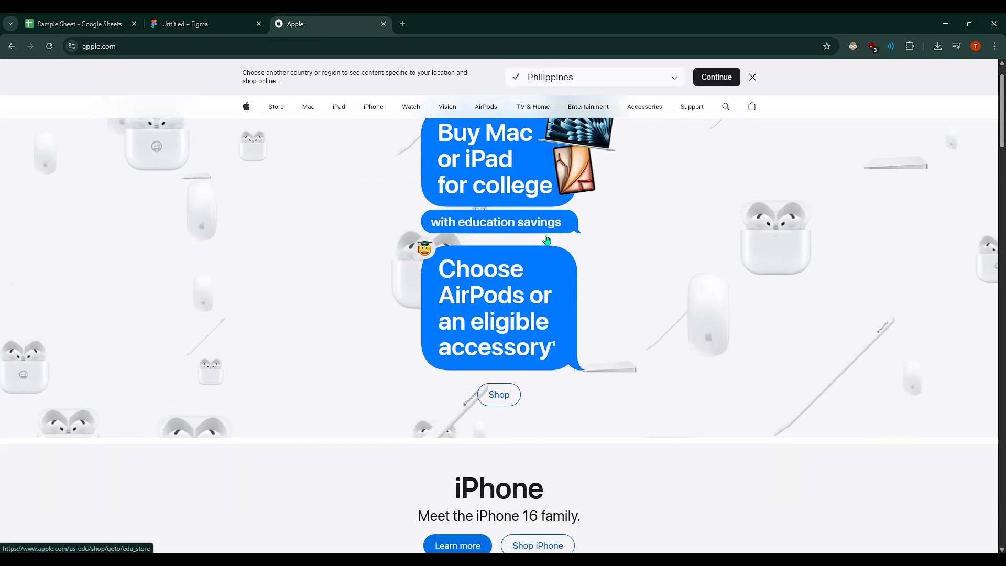
{"action": "scroll", "coordinate": [504, 315], "scroll_direction": "down", "scroll_amount": 5}
{"action": "scroll", "coordinate": [573, 241], "scroll_direction": "down", "scroll_amount": 5}
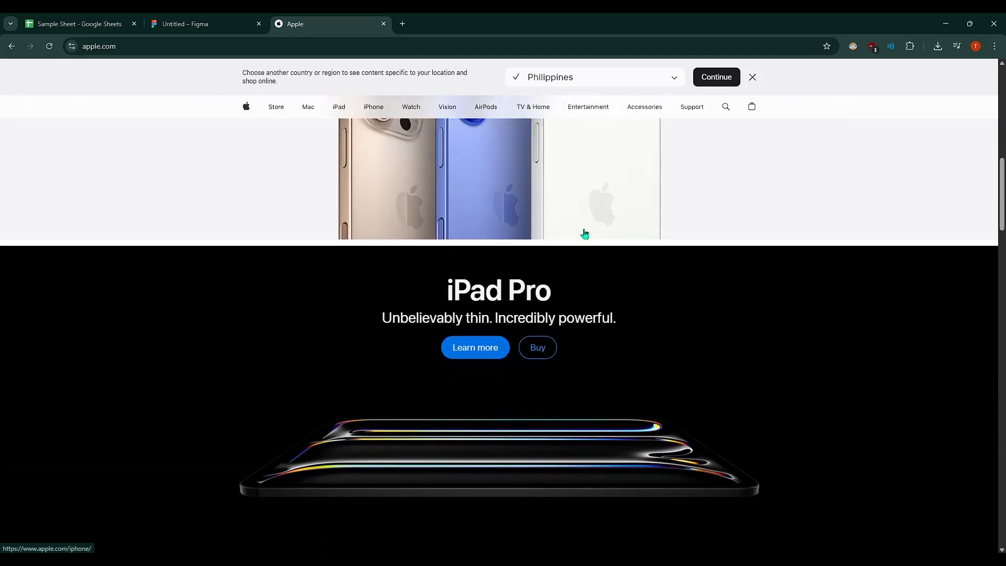
{"action": "scroll", "coordinate": [550, 236], "scroll_direction": "down", "scroll_amount": 5}
{"action": "left_click", "coordinate": [243, 23]}
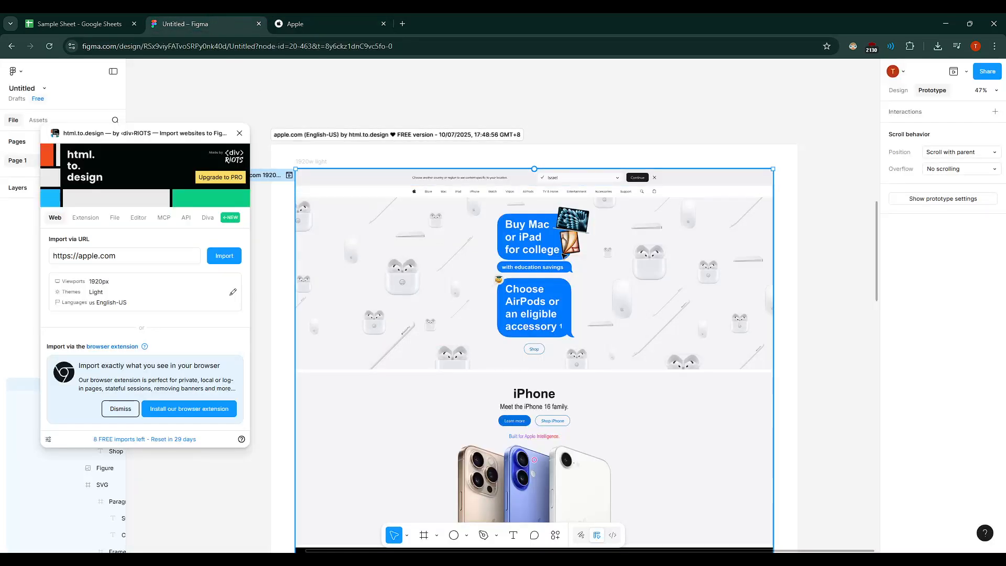